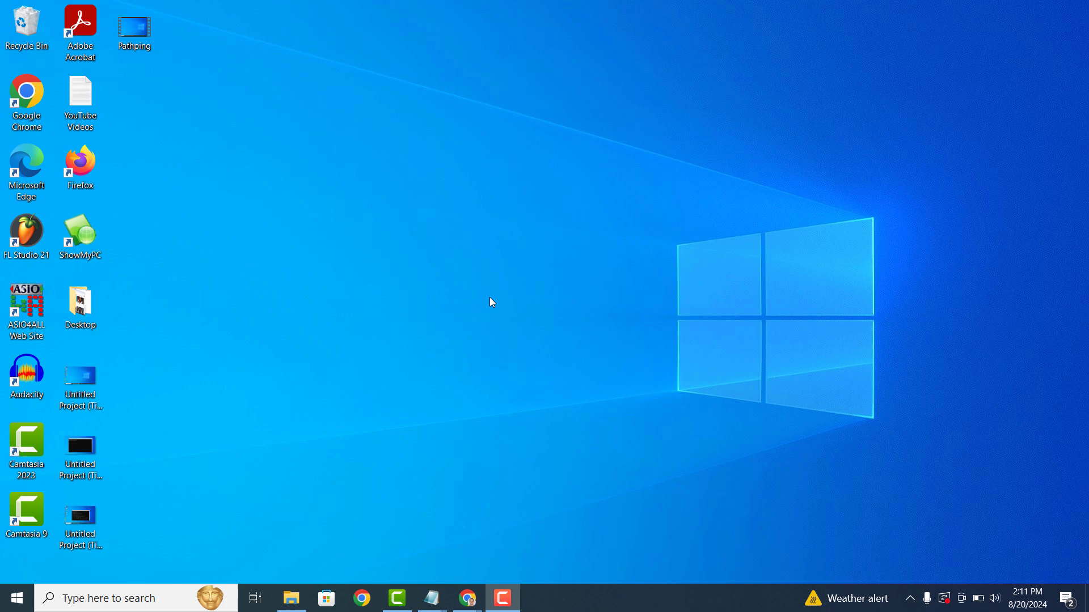
Search Windows from the taskbar for 'Edge'
left_click(117, 598)
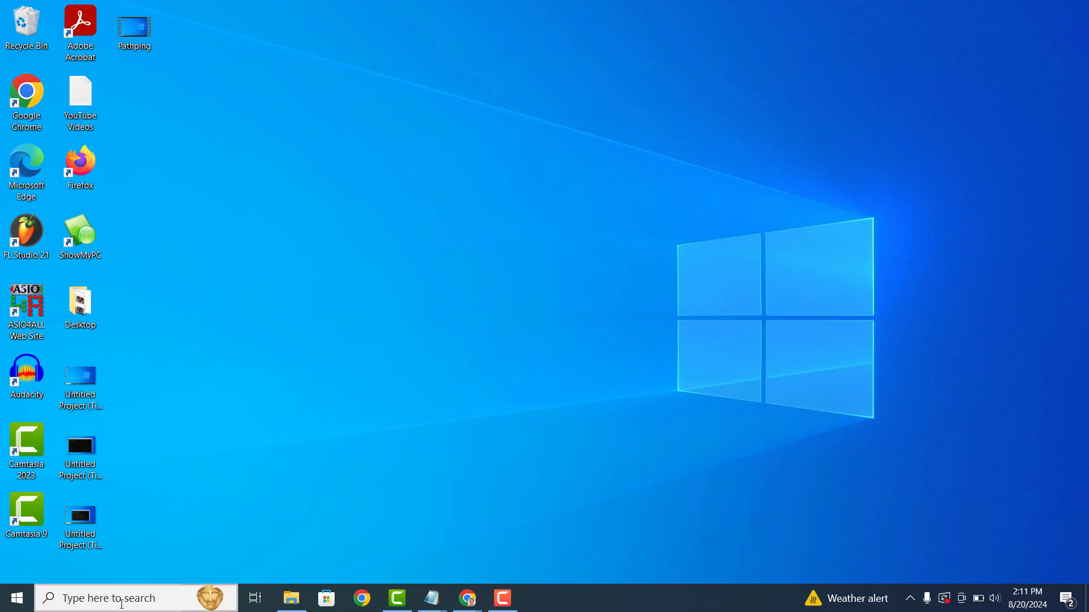
type("Edge")
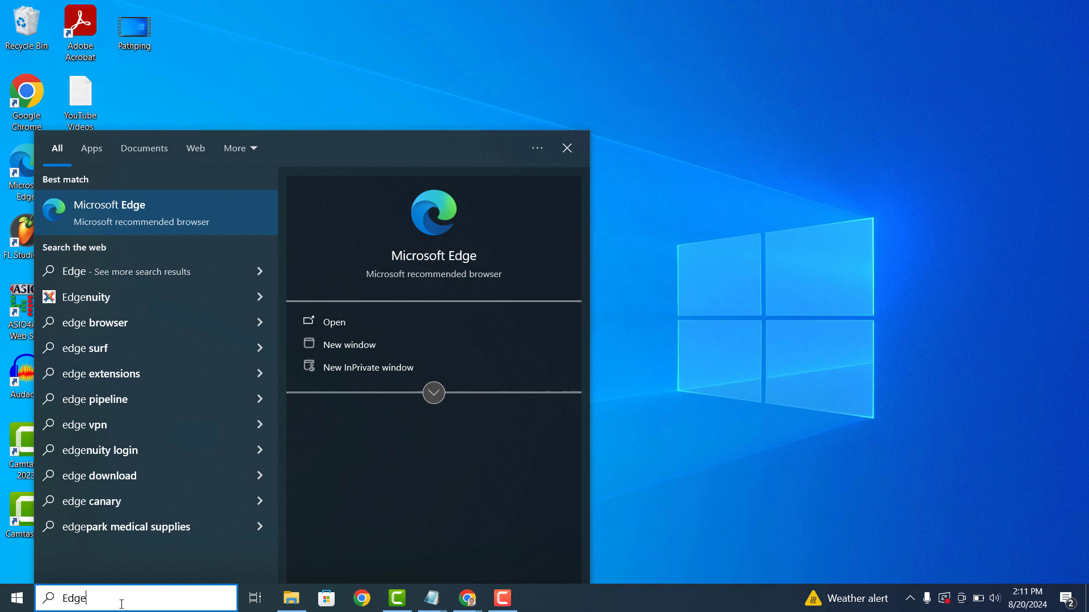
Launch Microsoft Edge from the search results and open Settings from its menu
left_click(235, 221)
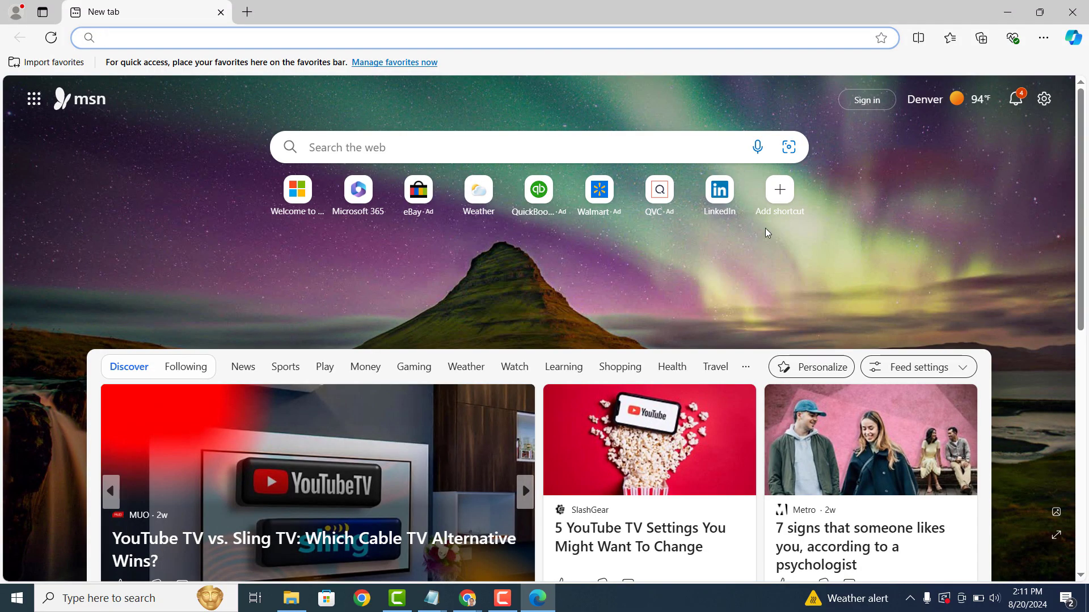
left_click(1043, 40)
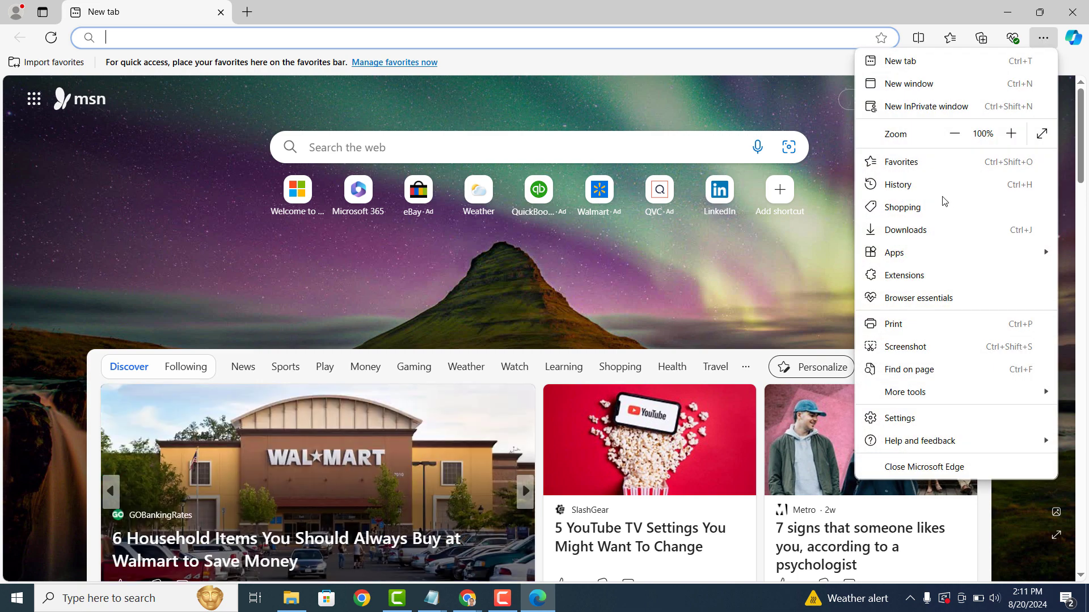
left_click(930, 418)
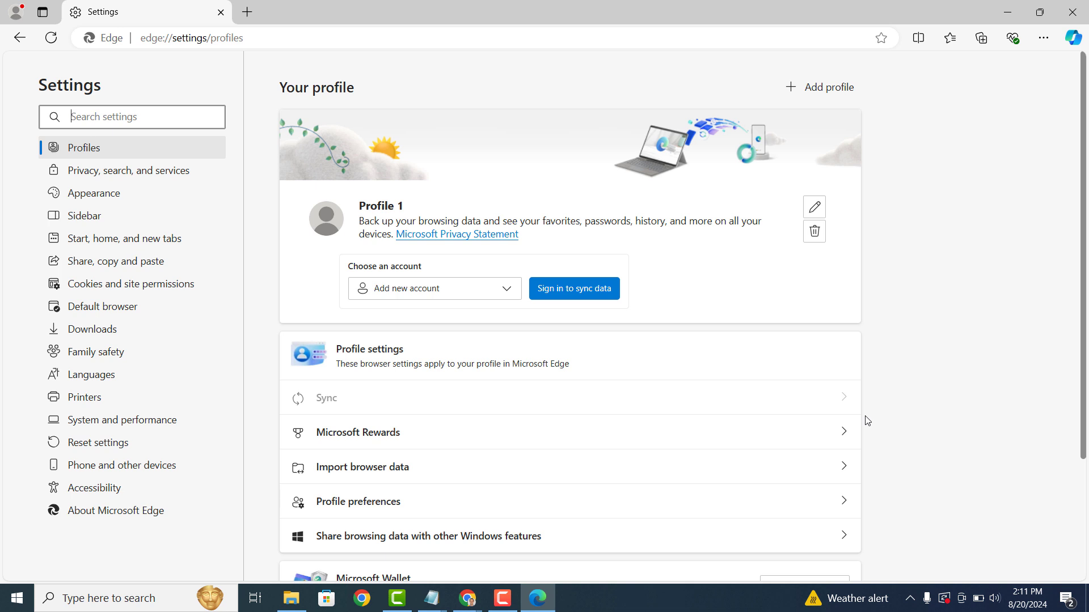
Choose 'Open these pages:' under Start, home, and new tabs
left_click(183, 247)
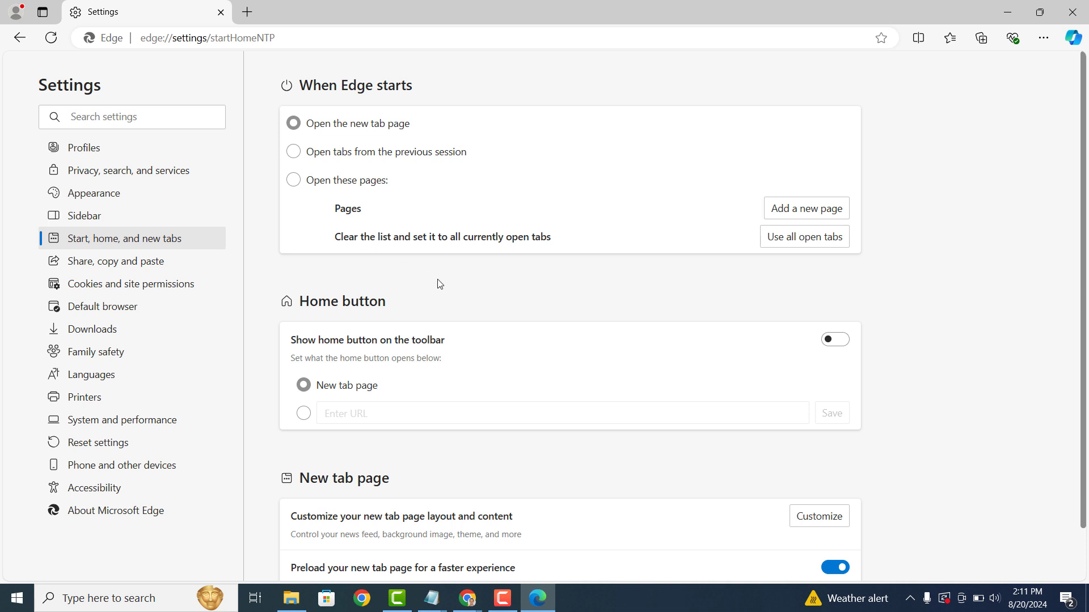
left_click(372, 187)
Add google.com as a startup page, then close the Edge window
left_click(781, 210)
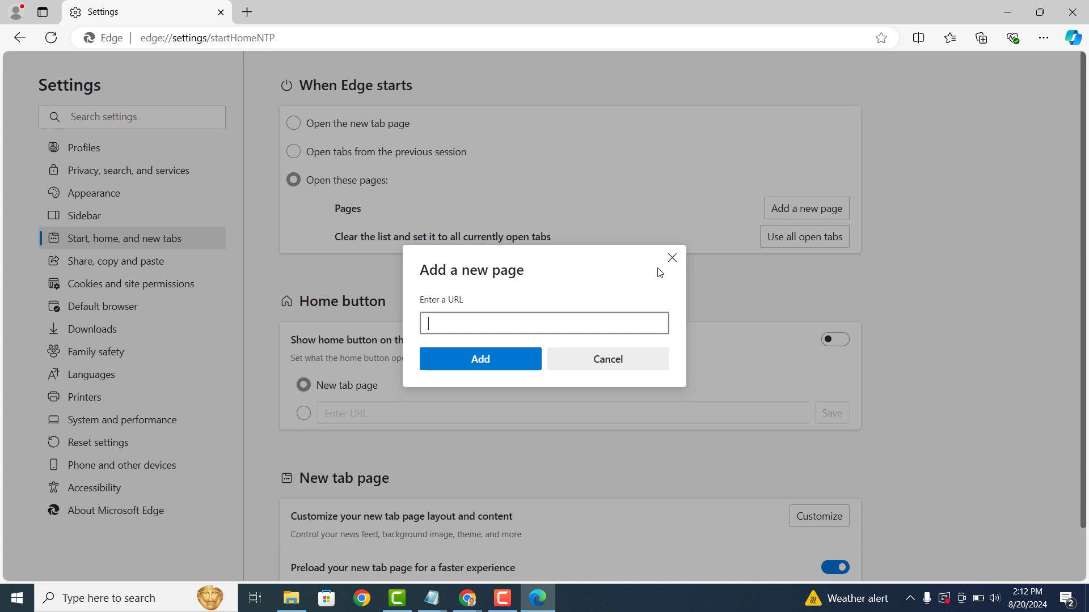
type("google.com")
key("Return")
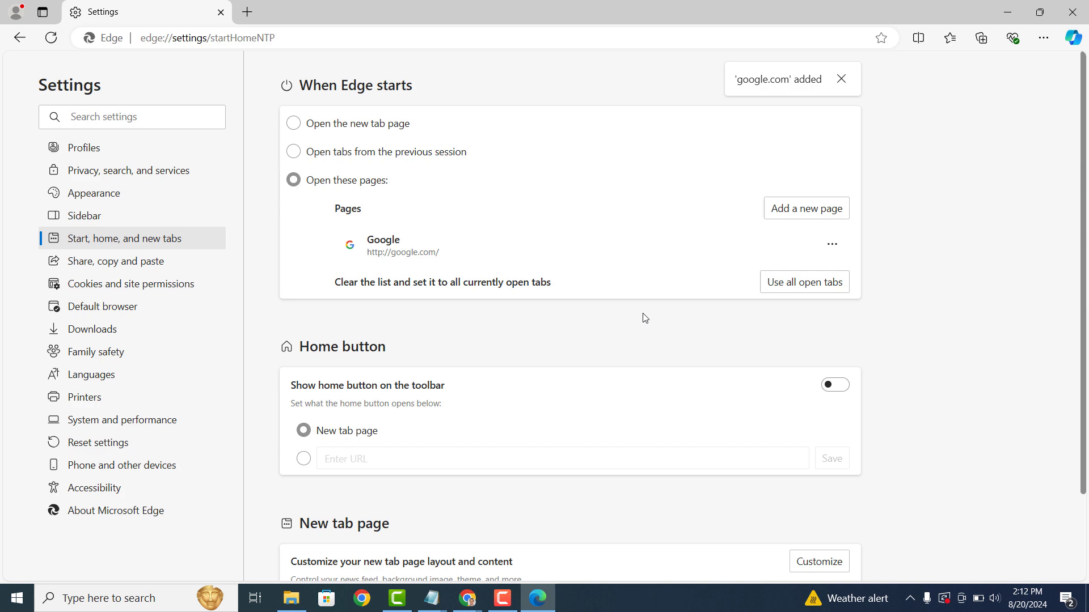
left_click(1072, 12)
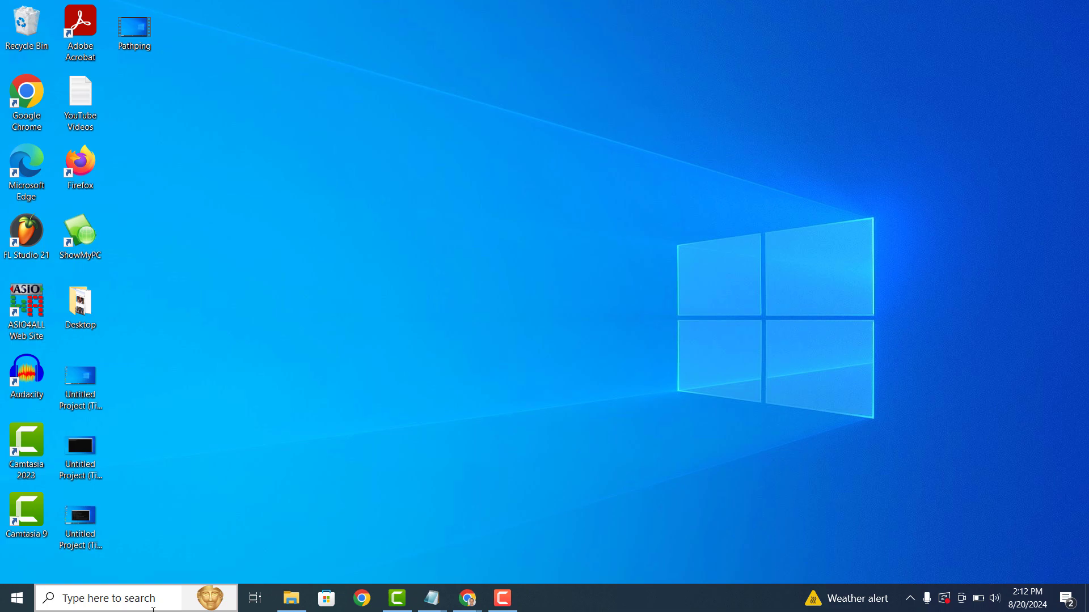
Relaunch Edge through a Windows search for 'Edge' to confirm Google loads
left_click(153, 599)
type("Edge")
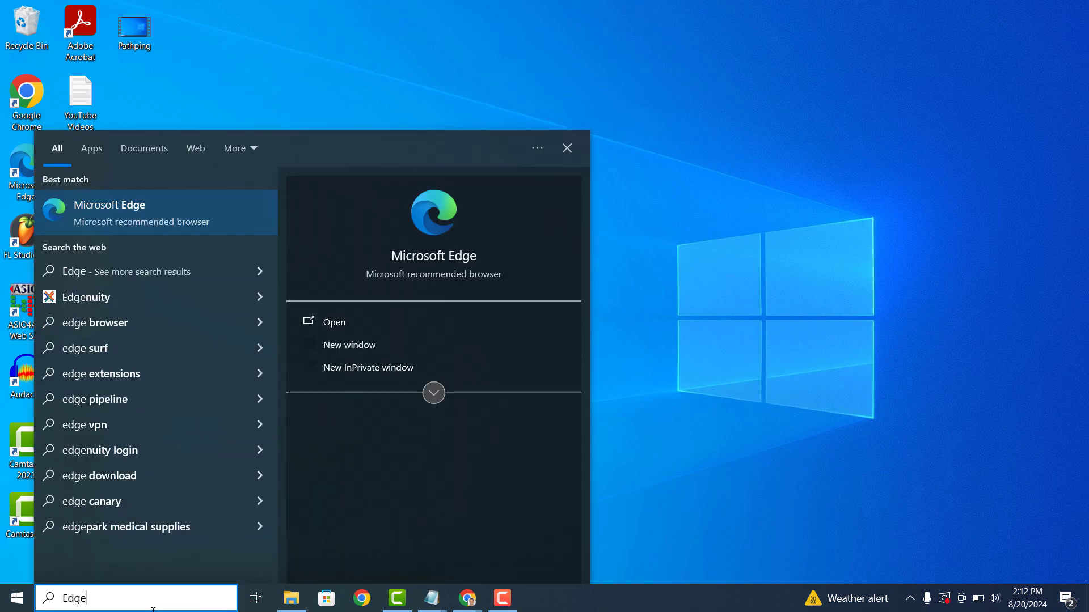
key("Return")
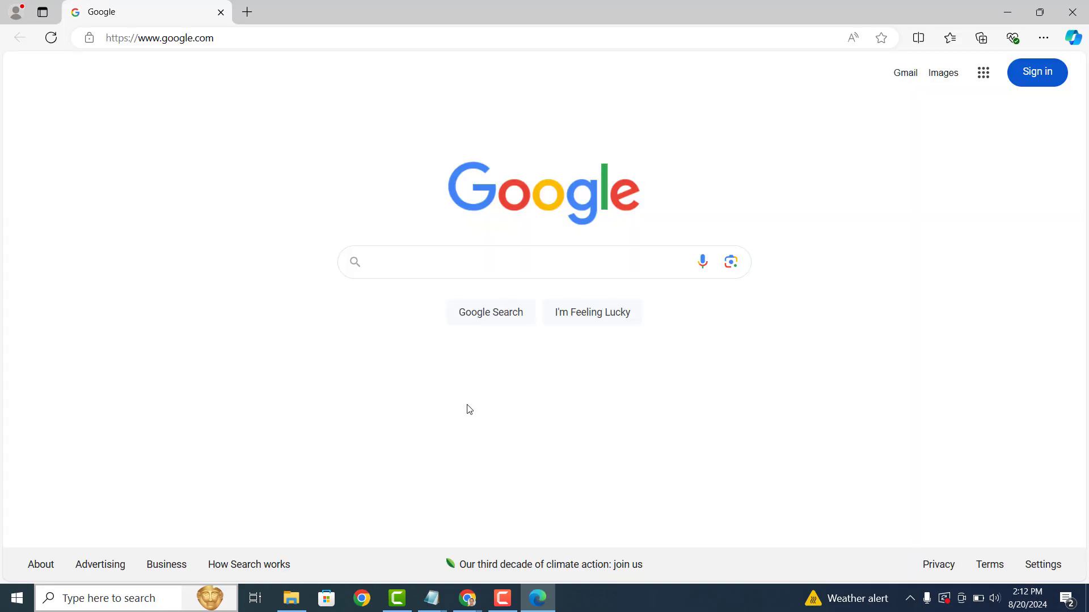